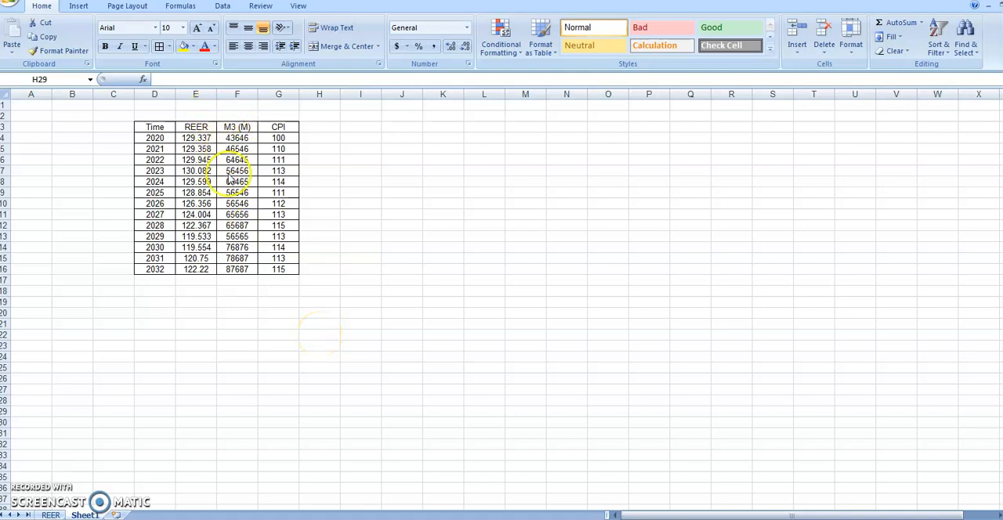
Change the header in cell F3 to "M3 (RM)"
left_click(240, 128)
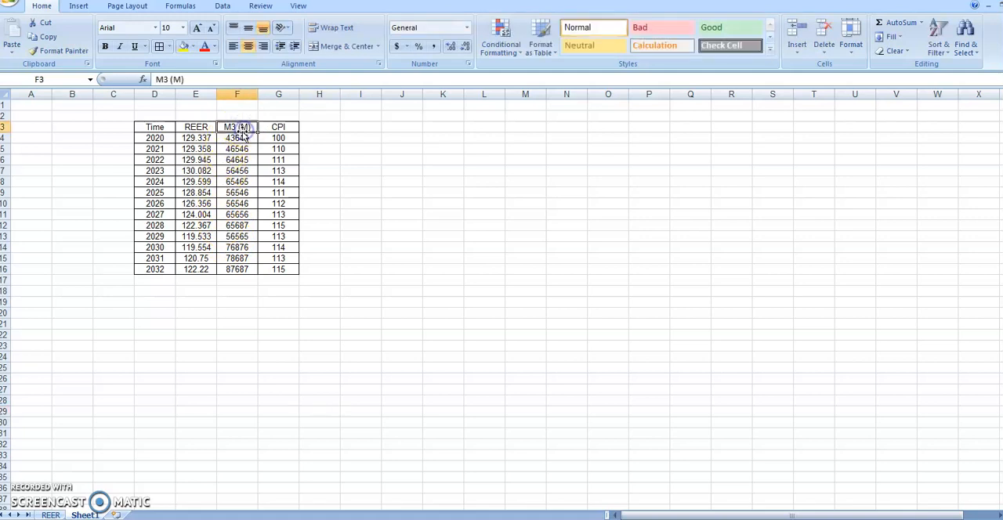
left_click(177, 79)
type("R")
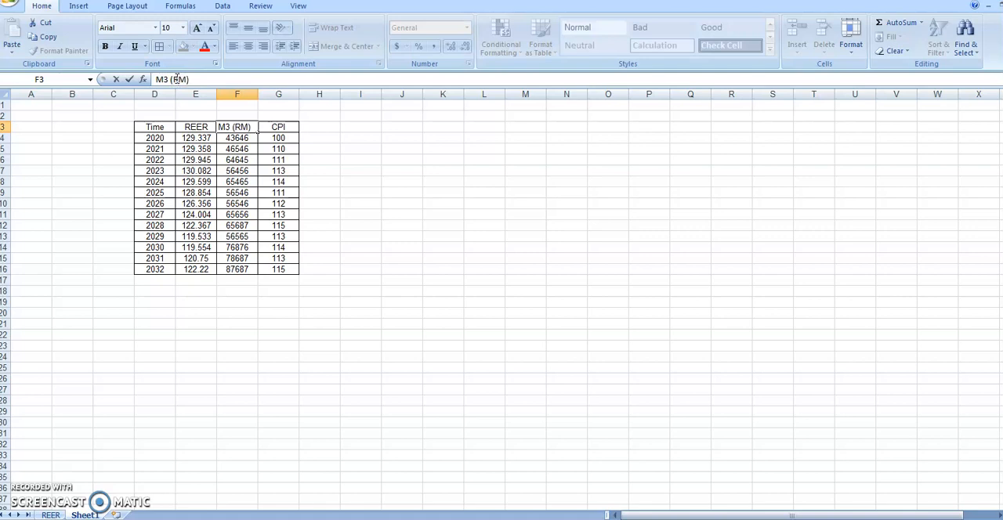
left_click(228, 113)
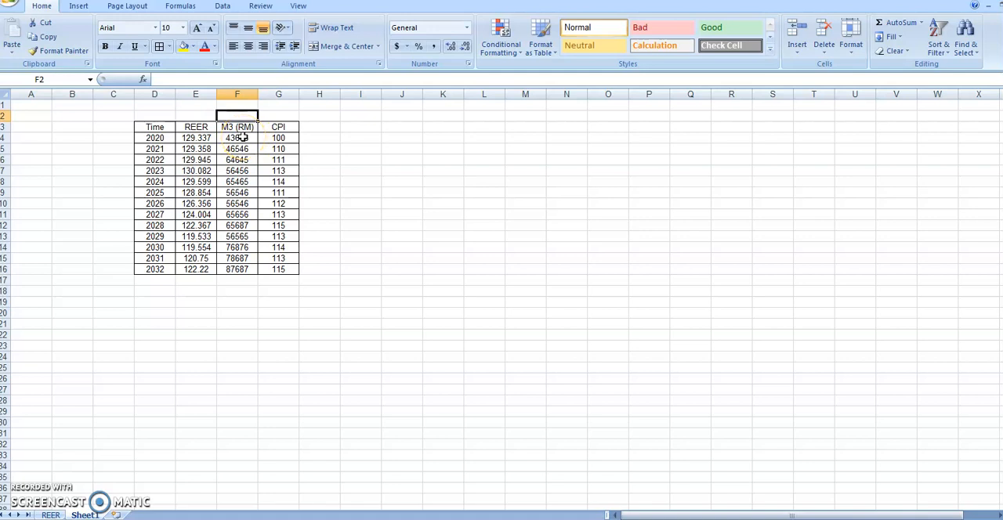
left_click(335, 269)
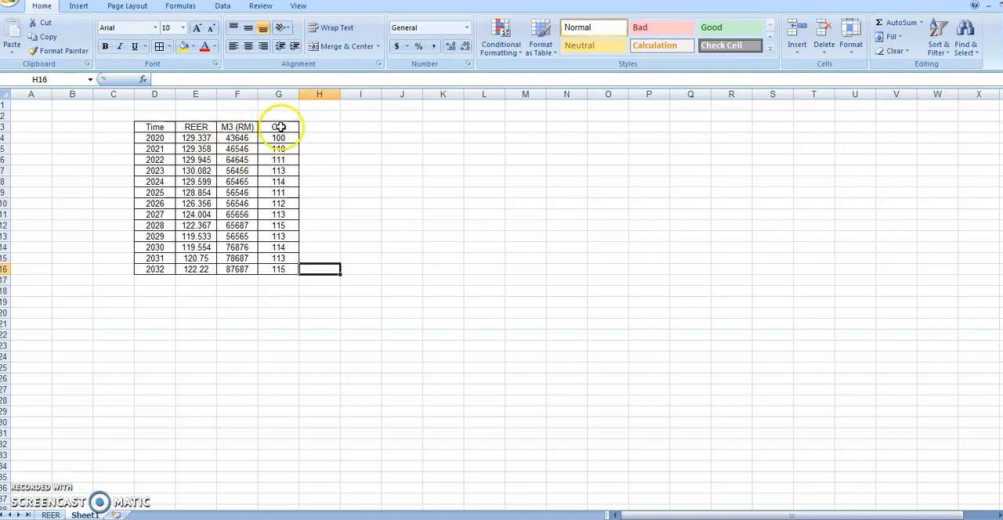
Enter the header "M3_C" in cell H3, beside the CPI column
left_click(312, 127)
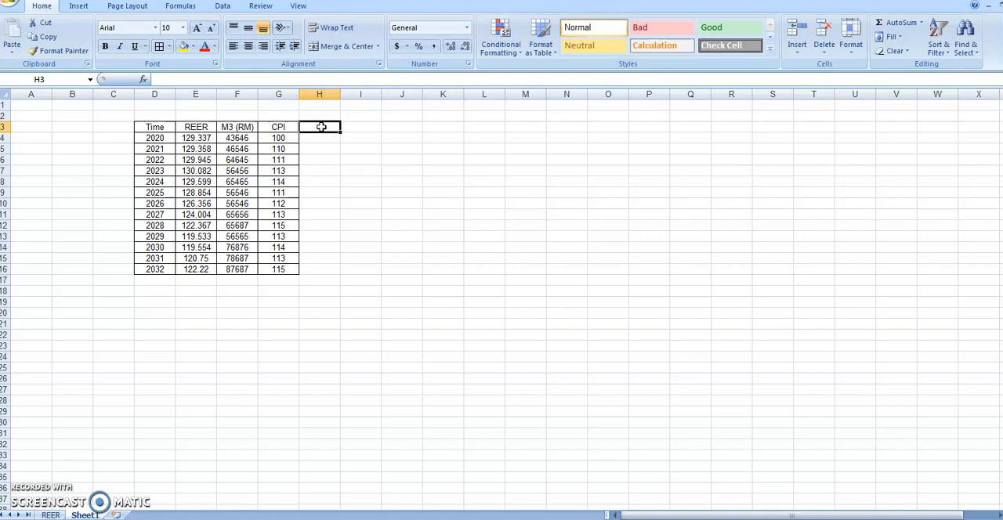
type("M")
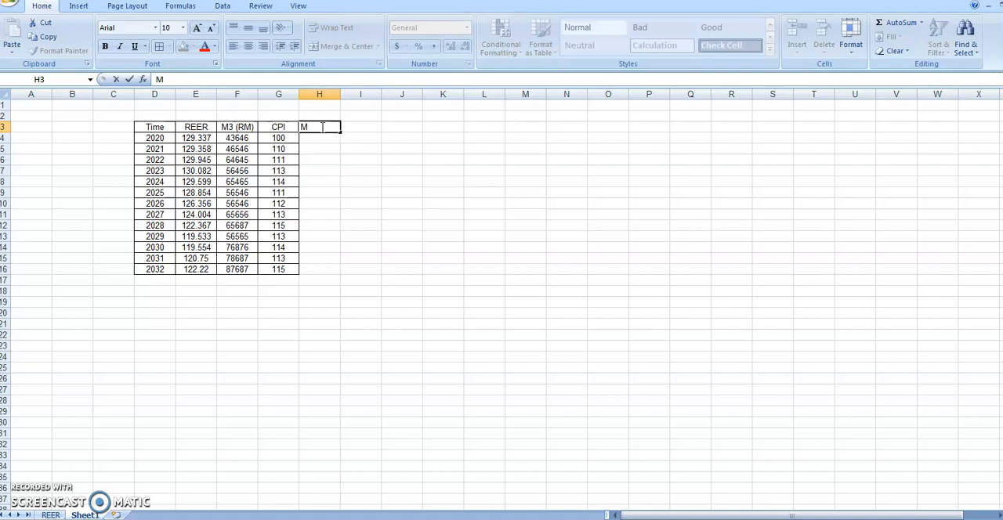
type("3_C")
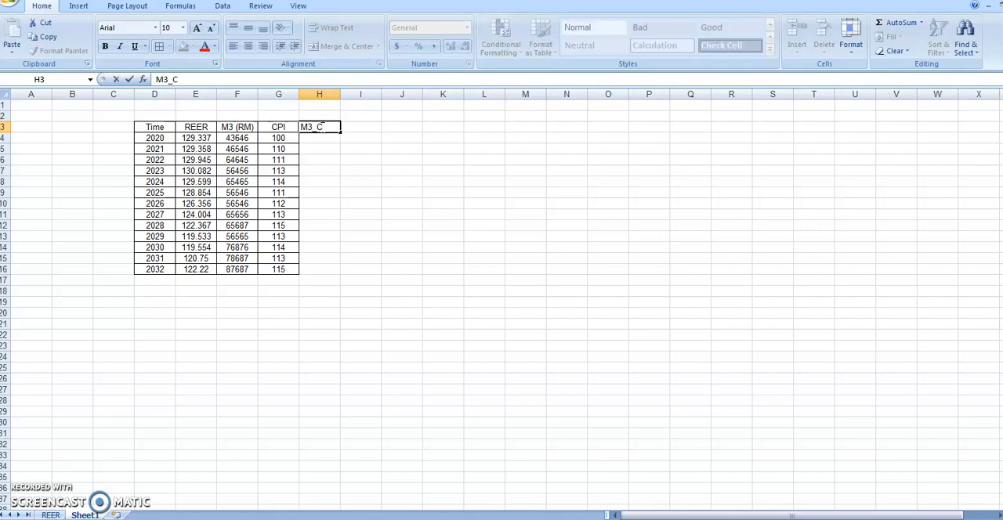
Enter the formula =sum(F4/G4) in H4 to divide the 2020 M3 value by CPI
left_click(324, 138)
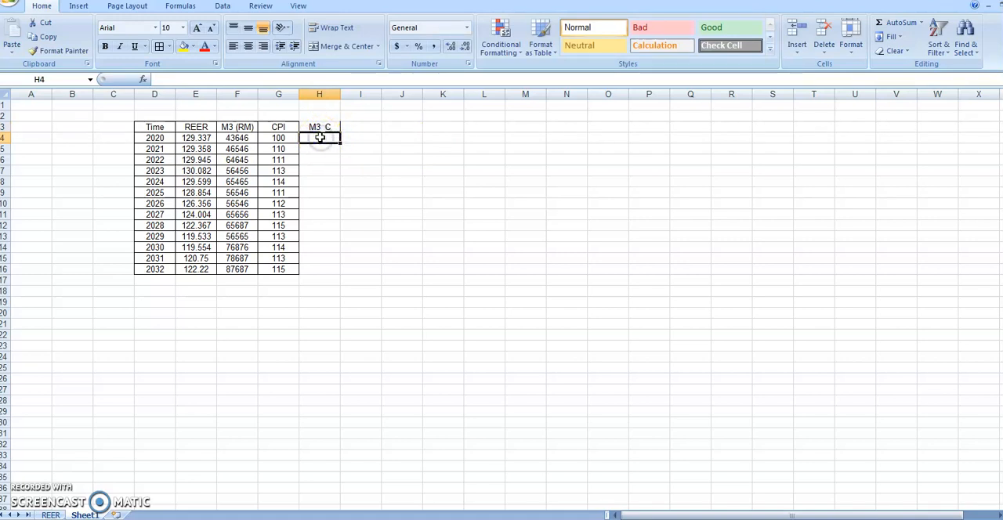
type("=")
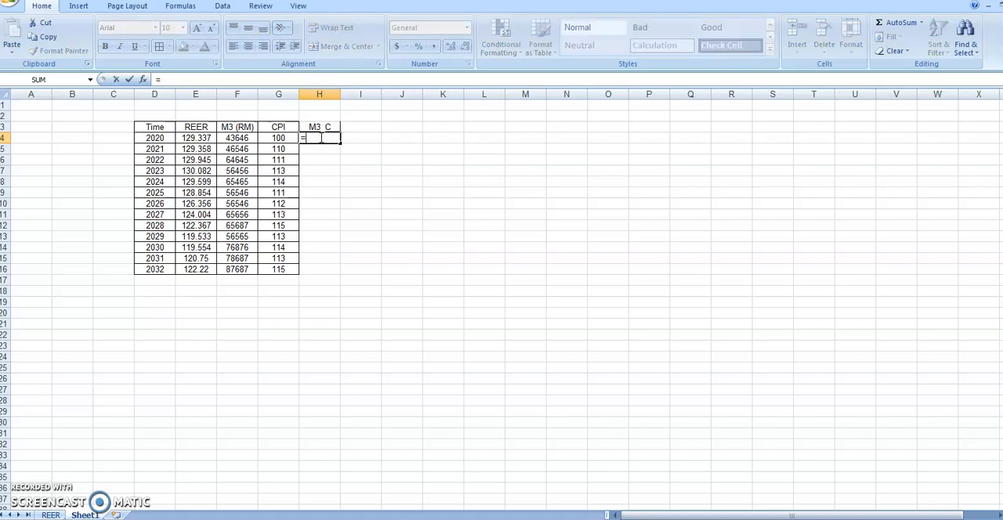
type("s")
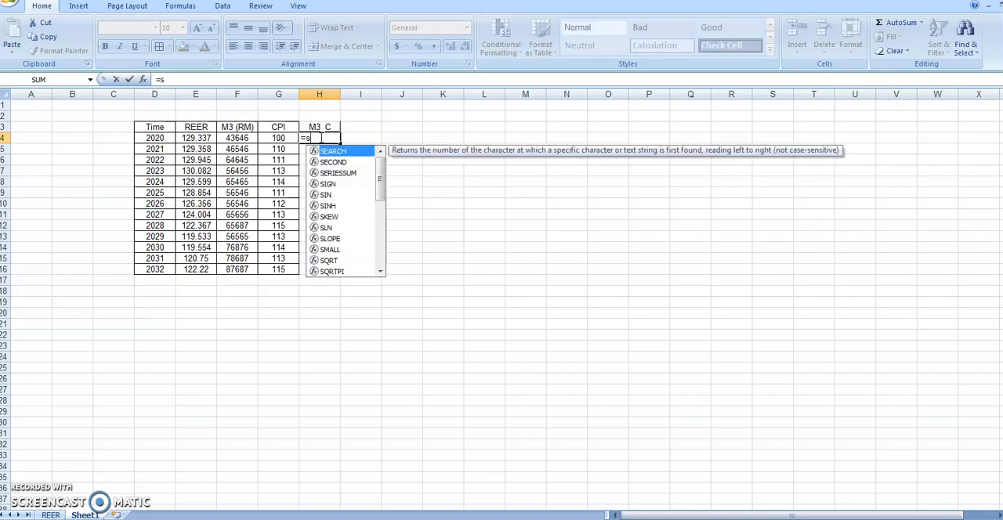
type("um(")
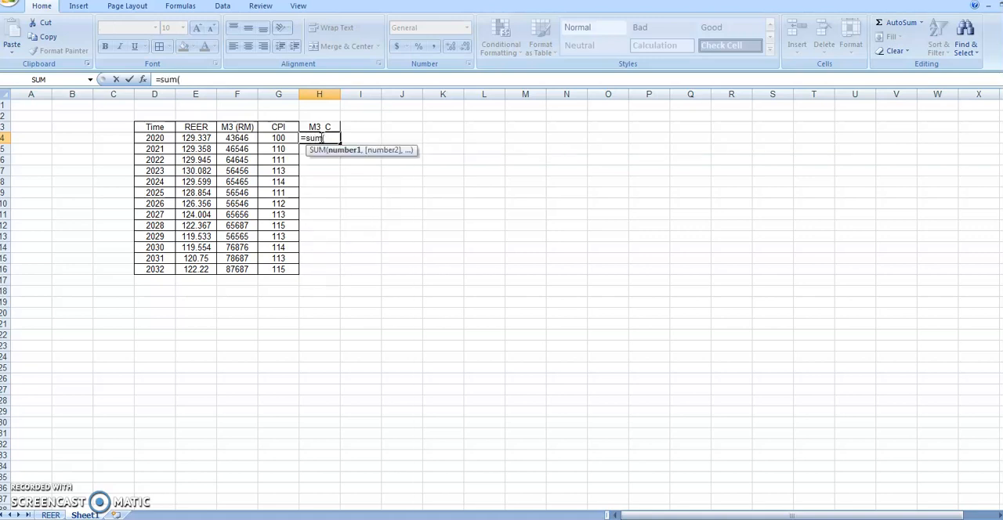
left_click(245, 136)
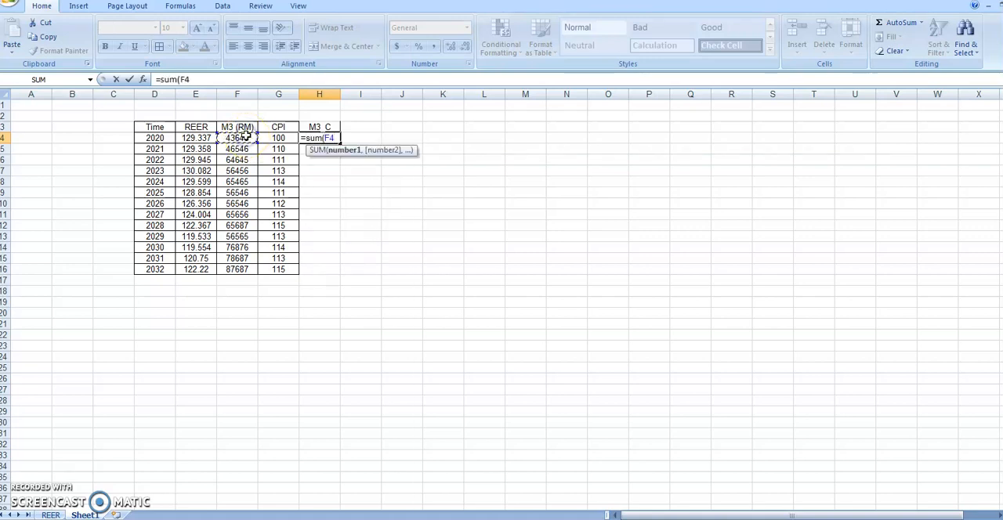
type("/")
left_click(273, 137)
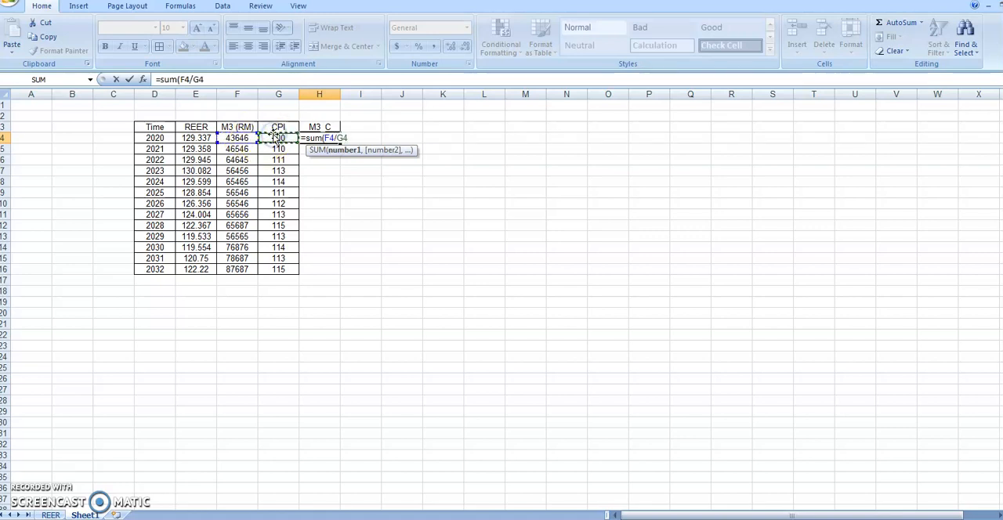
type(")")
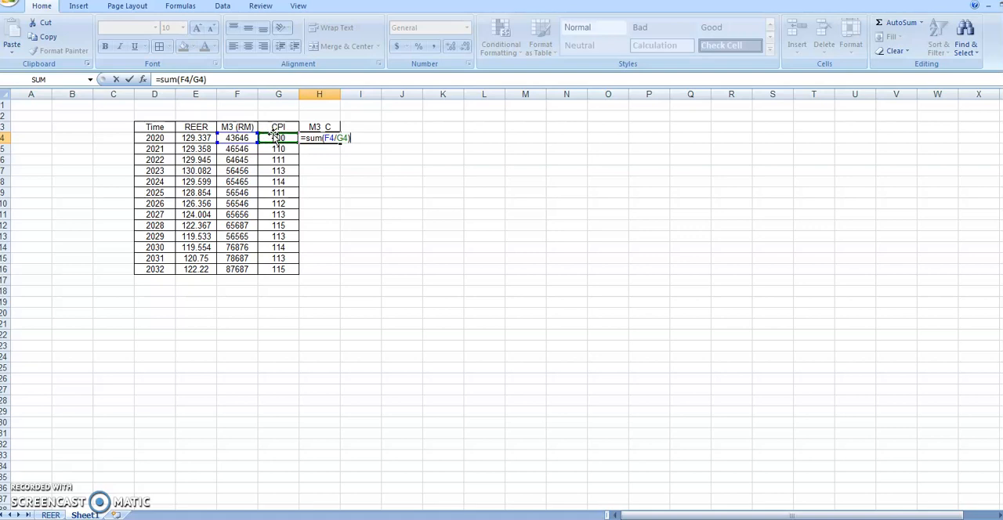
key("Return")
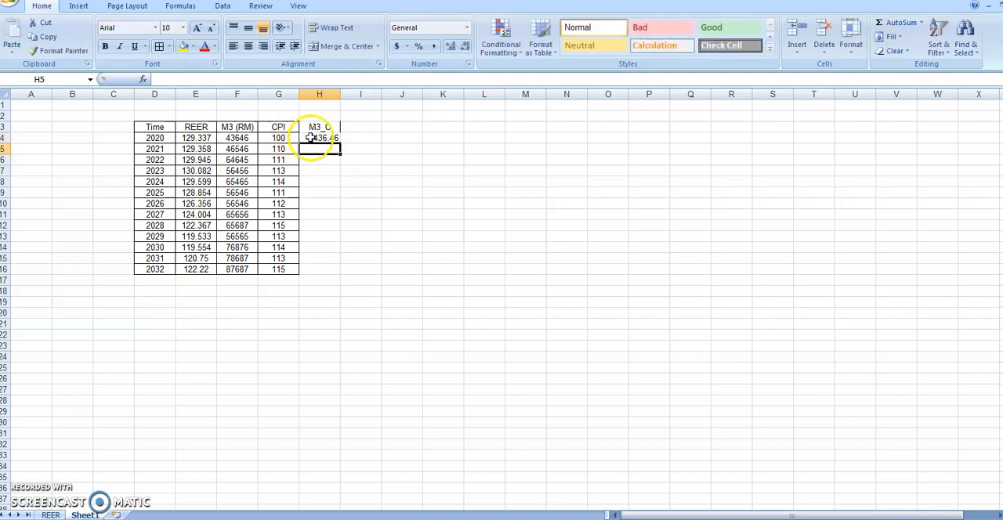
Fill the M3_C formula from H4 down to H16 and apply cell borders to H3:H16
left_click(318, 138)
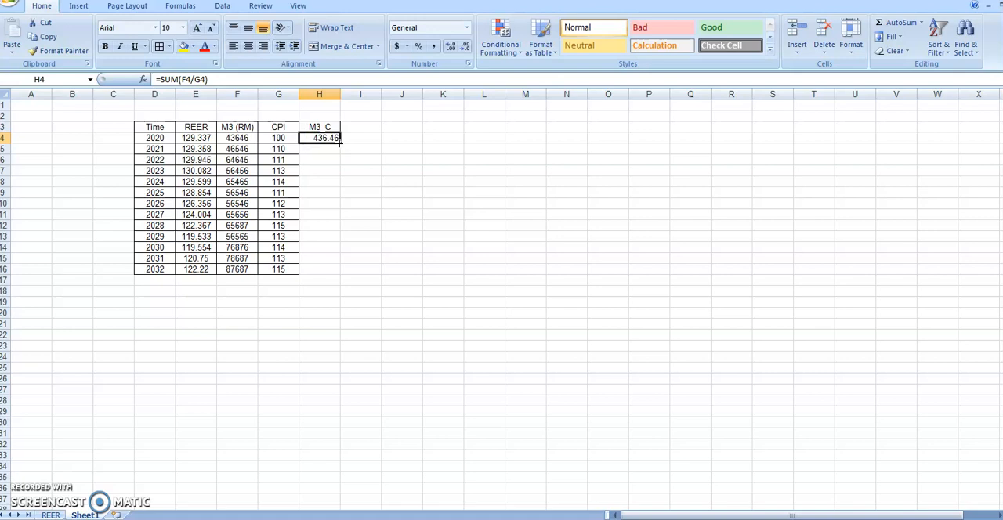
left_click_drag(340, 139, 340, 274)
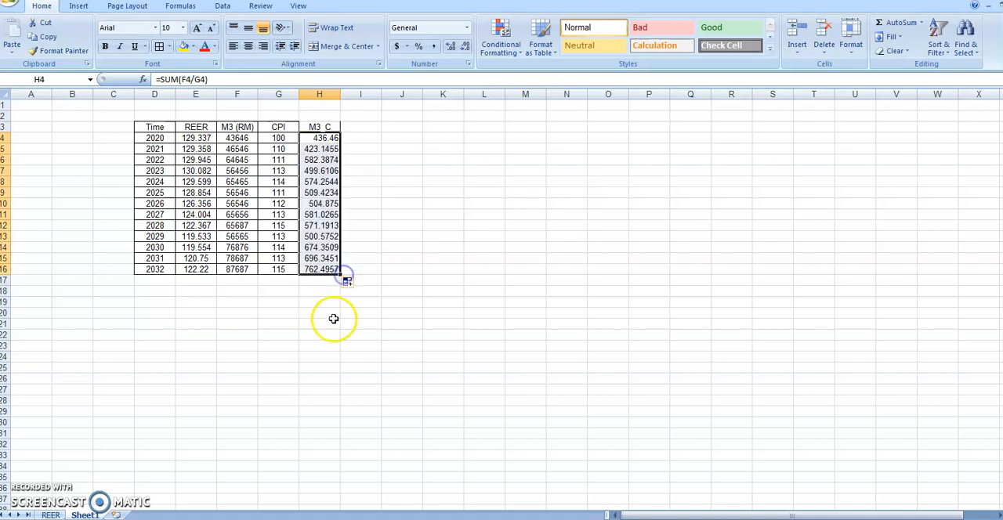
left_click(347, 177)
left_click_drag(320, 128, 332, 270)
left_click(161, 47)
left_click(387, 239)
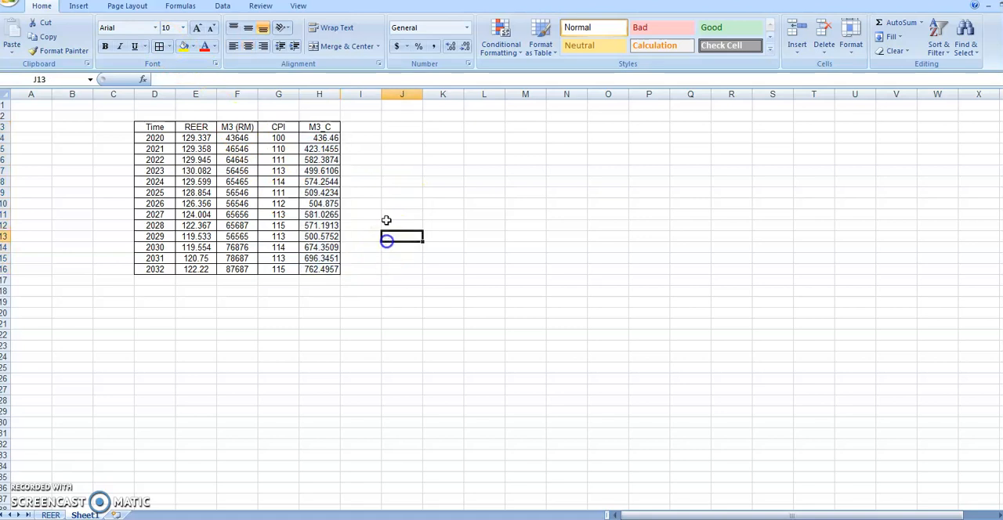
Enter the header "lnM3_C" in cell I3, beside the M3_C column
left_click(350, 126)
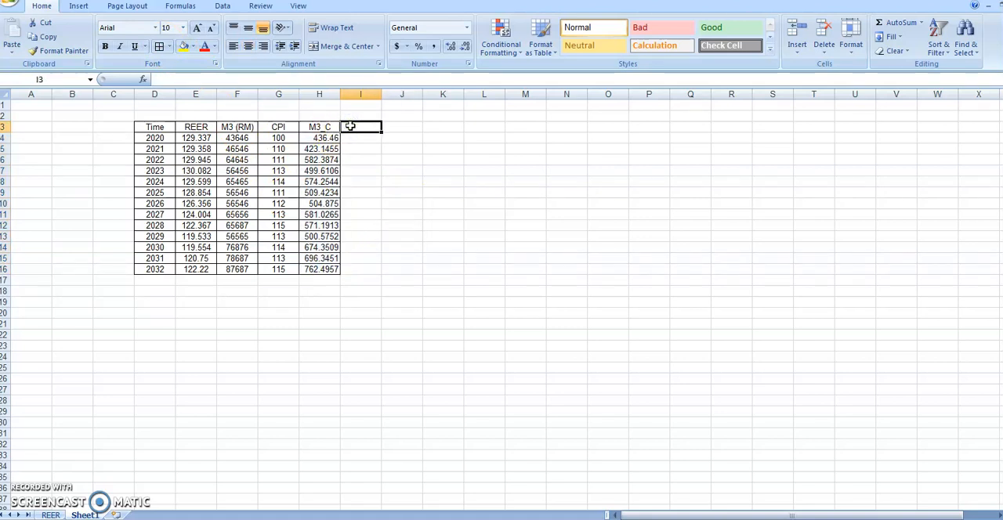
type("ln")
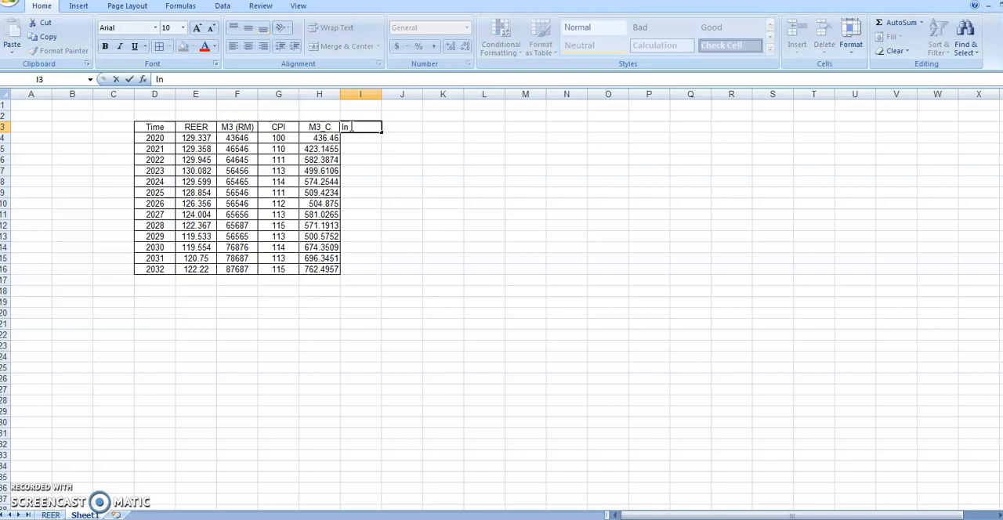
type("M#")
key("BackSpace")
type("3_C")
Enter the formula =log(H4) in I4 to take the logarithm of the 2020 M3_C value
left_click(363, 138)
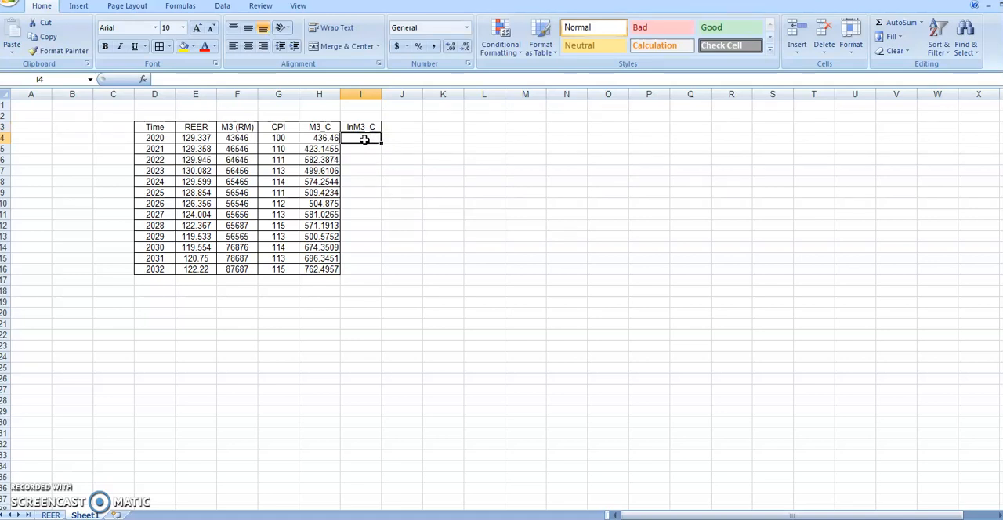
type("=")
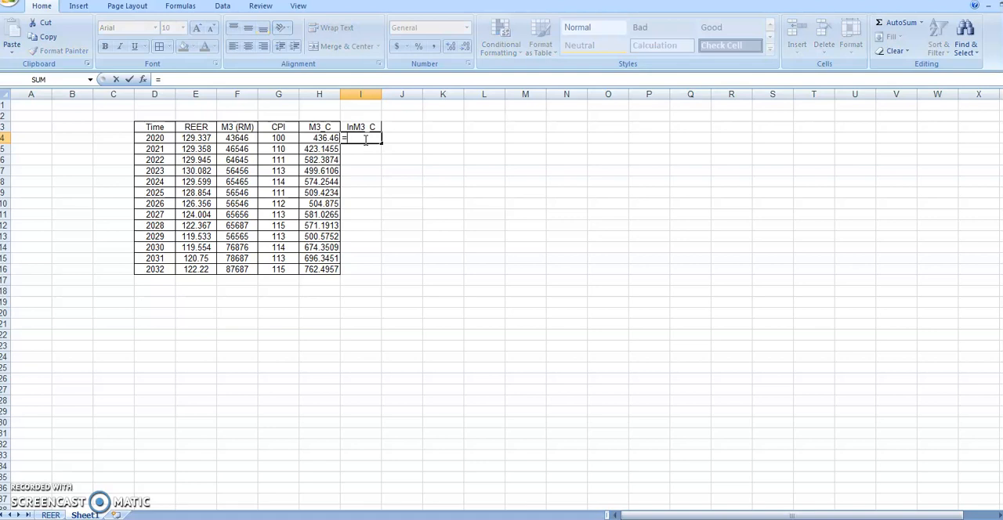
type("log")
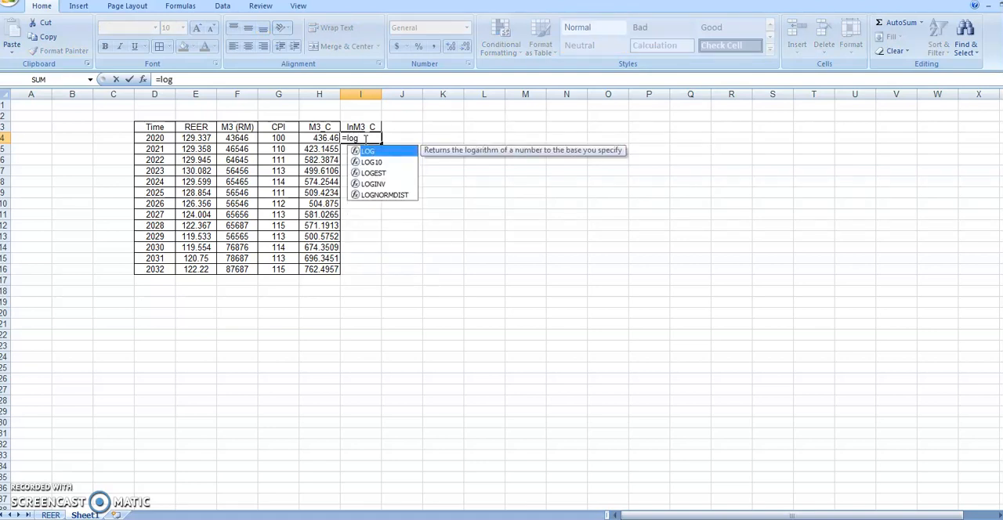
type("(")
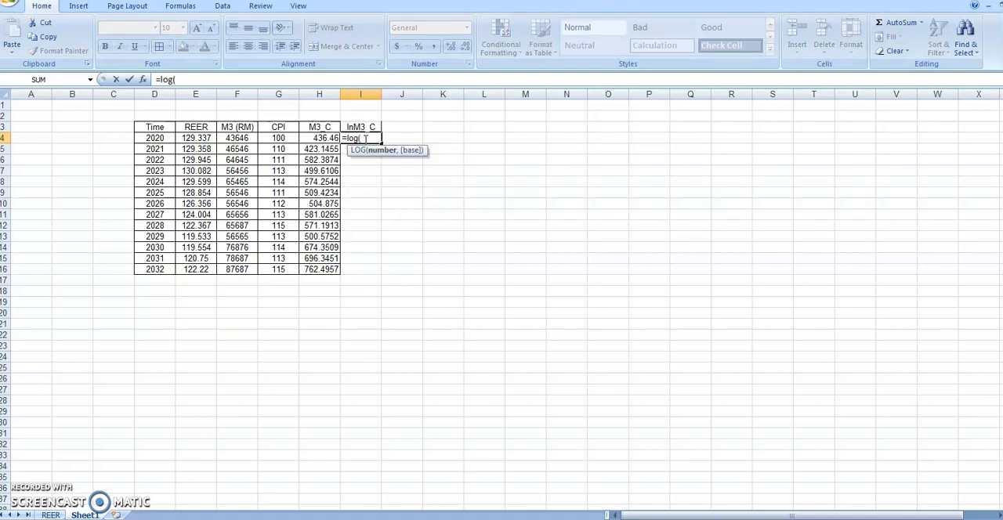
left_click(326, 138)
type(")")
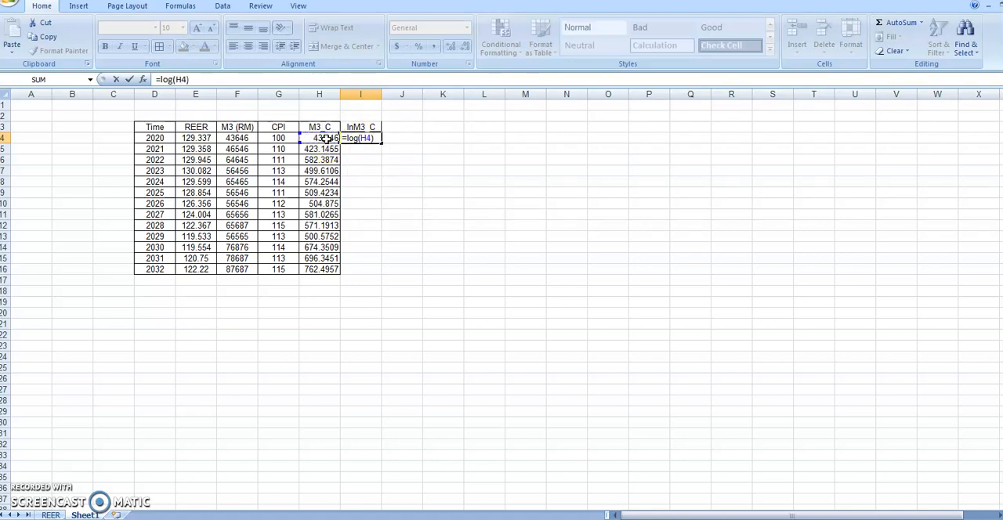
key("Return")
Fill the lnM3_C formula from I4 down to I16 and apply cell borders to I3:I16
left_click(358, 148)
left_click(359, 139)
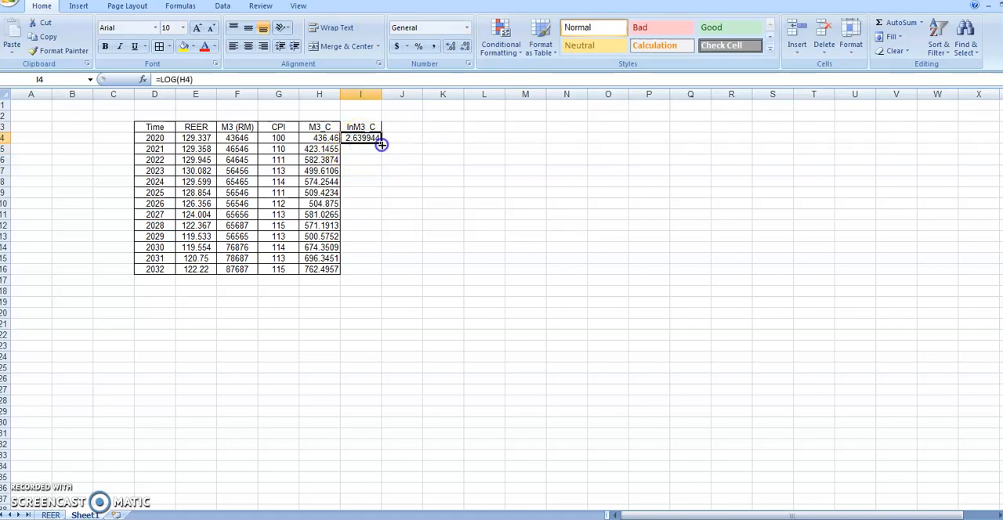
left_click_drag(380, 144, 387, 270)
left_click_drag(362, 128, 354, 276)
left_click(159, 46)
Enter the header "lnREER" in cell J3, beside the lnM3_C column
left_click(405, 126)
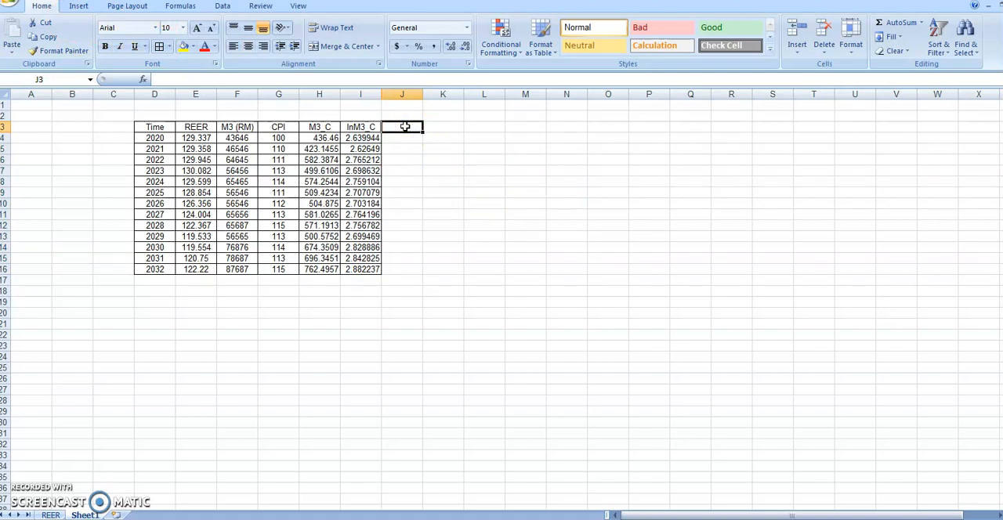
type("lnREER")
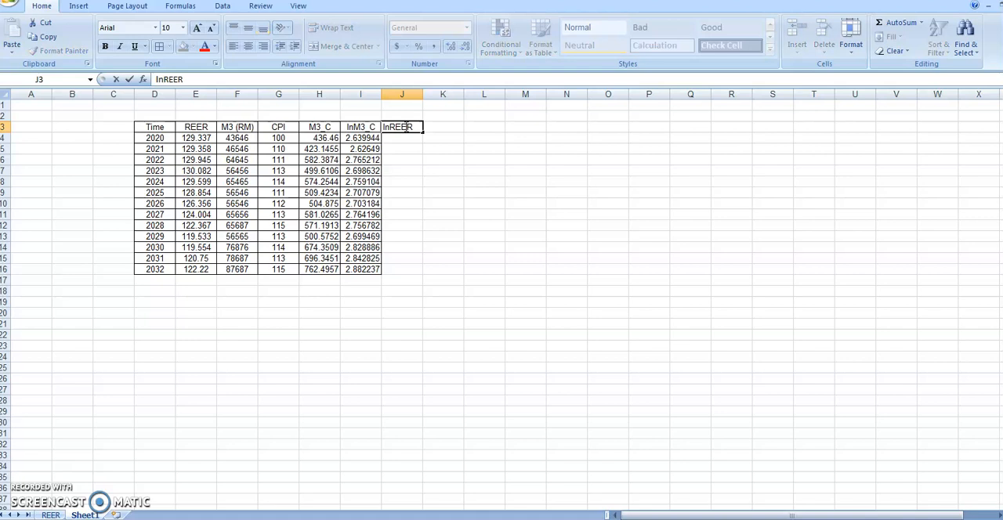
Enter the formula =log(E4) in J4 to take the logarithm of the 2020 REER value
left_click(403, 141)
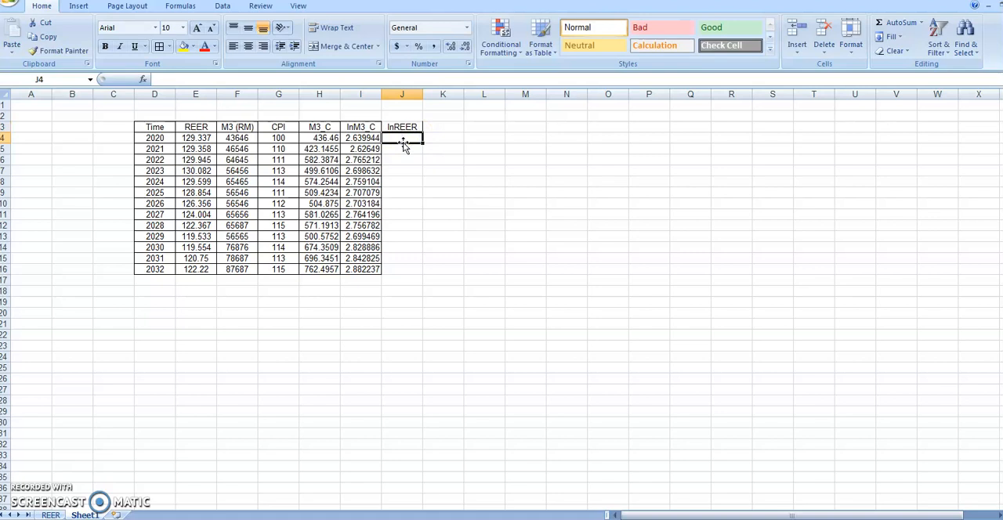
type("=")
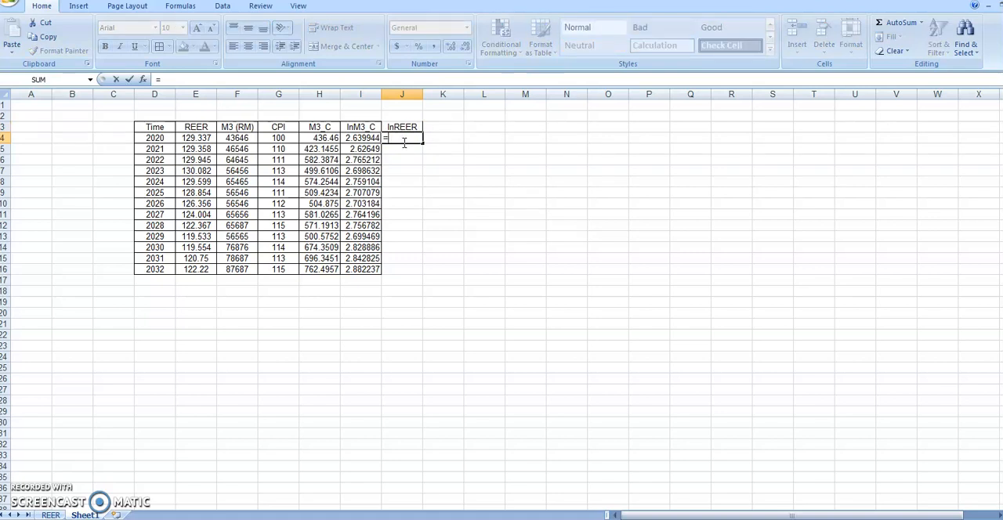
type("log")
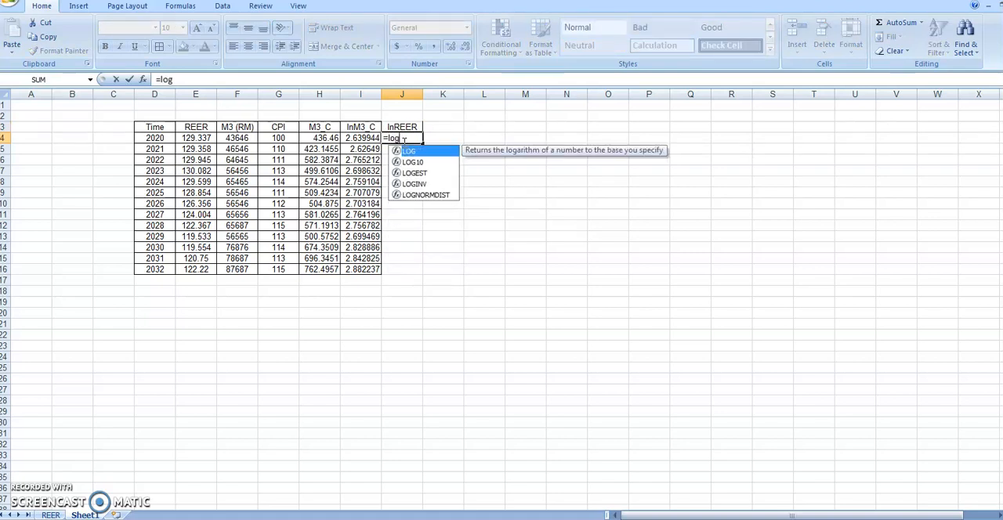
type("(")
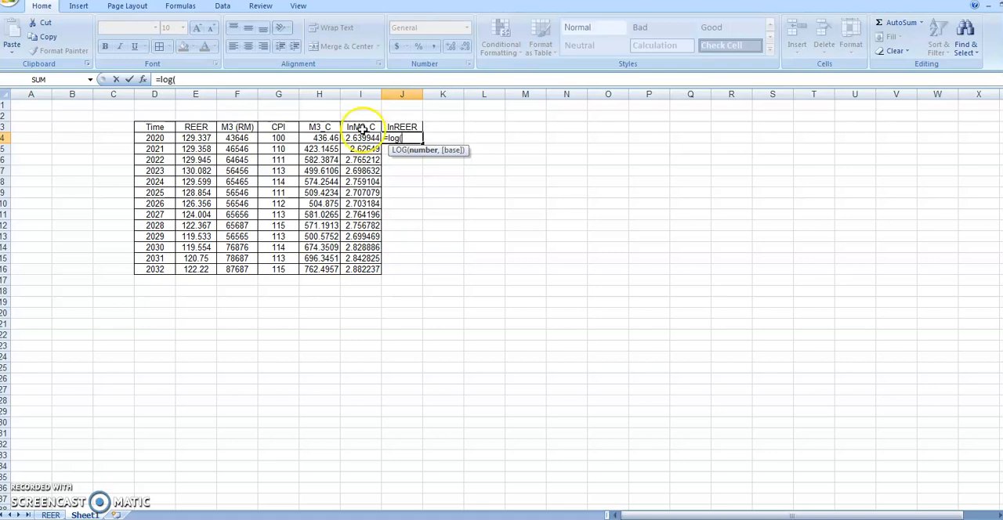
left_click(196, 138)
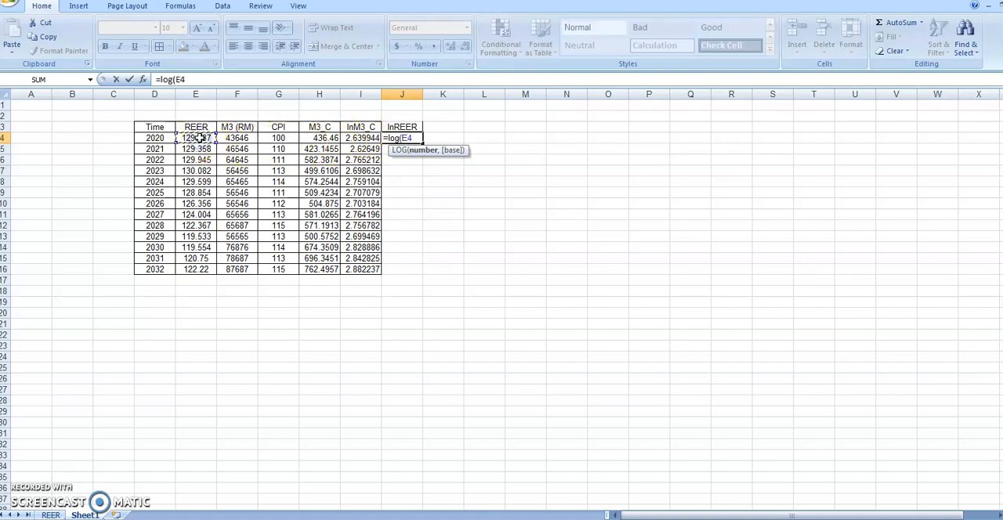
type(")")
key("Return")
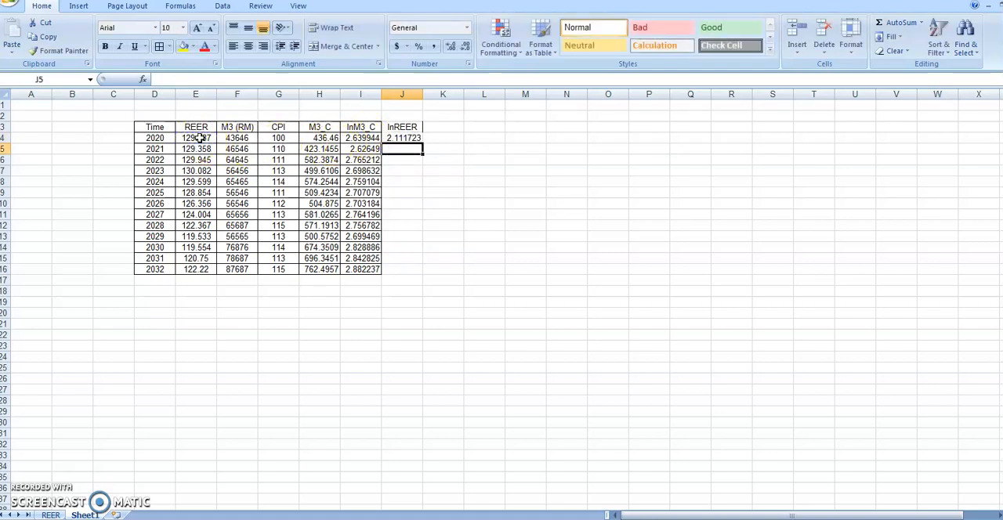
Fill the lnREER formula from J4 down to J16 and apply cell borders to J3:J16
left_click(419, 139)
left_click_drag(421, 142, 412, 268)
left_click(402, 126)
left_click_drag(402, 126, 403, 269)
left_click(163, 47)
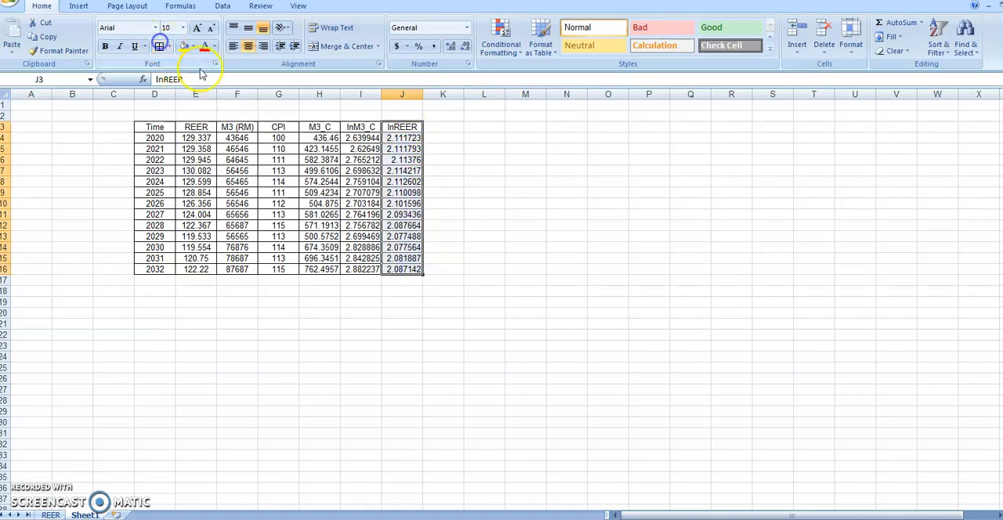
left_click(483, 280)
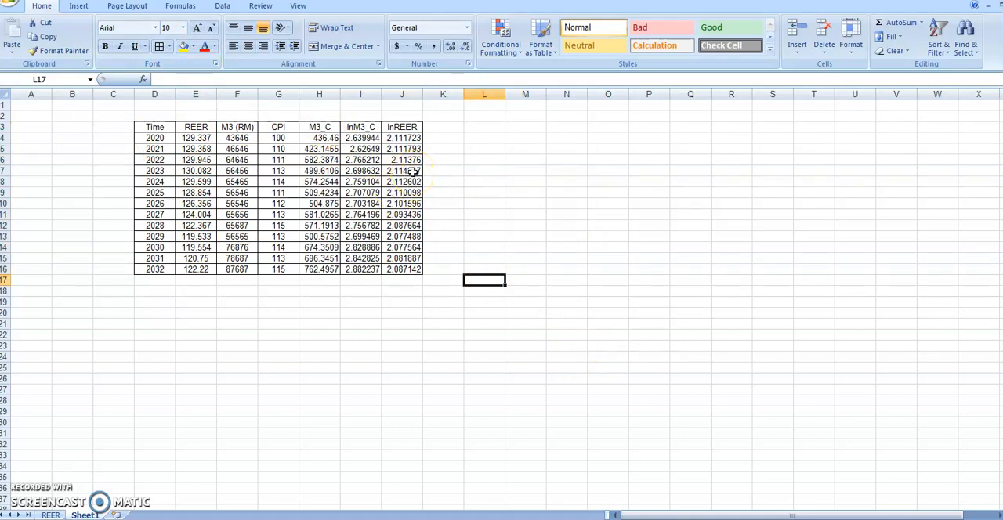
Highlight the lnM3_C and lnREER columns, I3:J16, with a yellow fill
left_click_drag(361, 127, 407, 266)
left_click(185, 46)
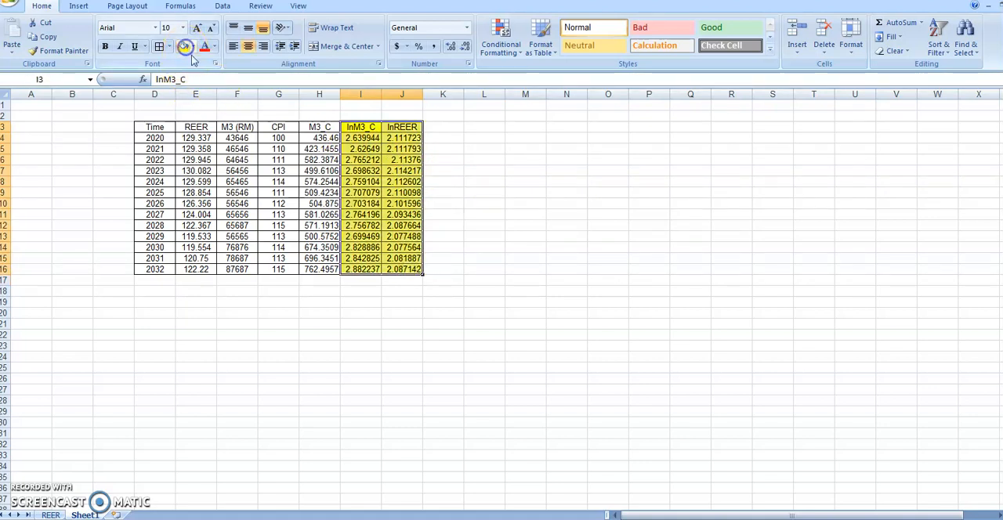